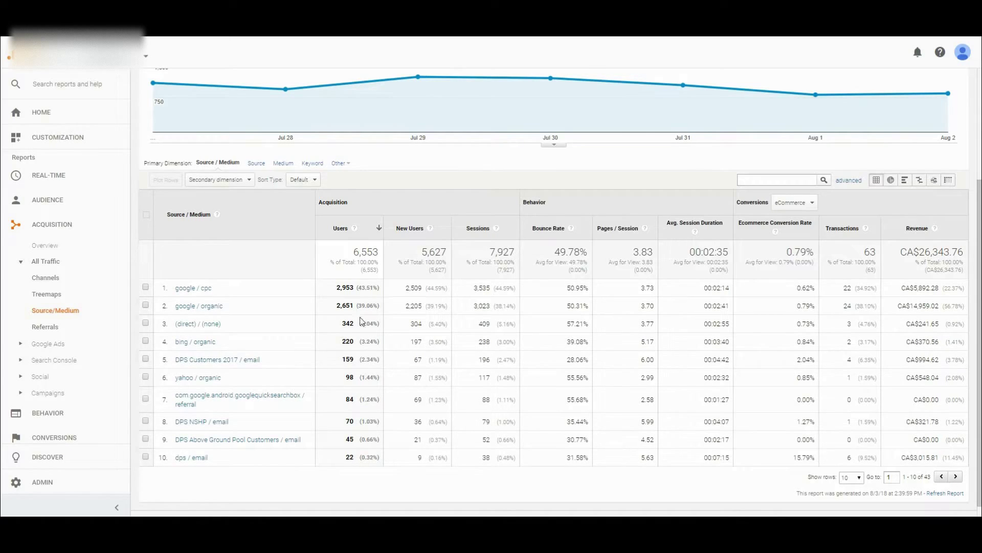
Compare the Source/Medium report for Jul 27 - Aug 2, 2018 with the previous year and review the changes per source.
{"action": "left_click_drag", "start_coordinate": [226, 312], "coordinate": [179, 313]}
{"action": "left_click", "coordinate": [267, 309]}
{"action": "scroll", "coordinate": [742, 230], "scroll_direction": "up", "scroll_amount": 3}
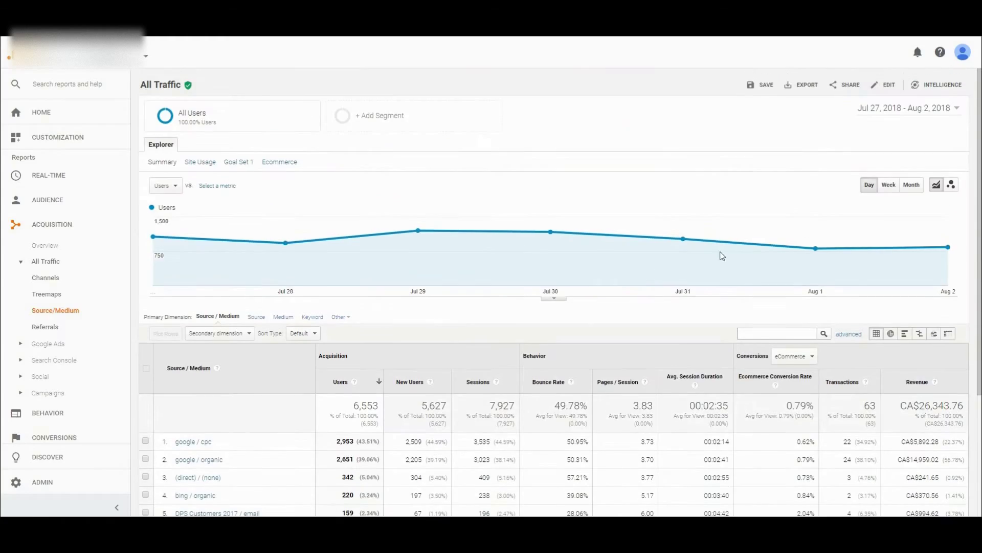
{"action": "left_click", "coordinate": [911, 109]}
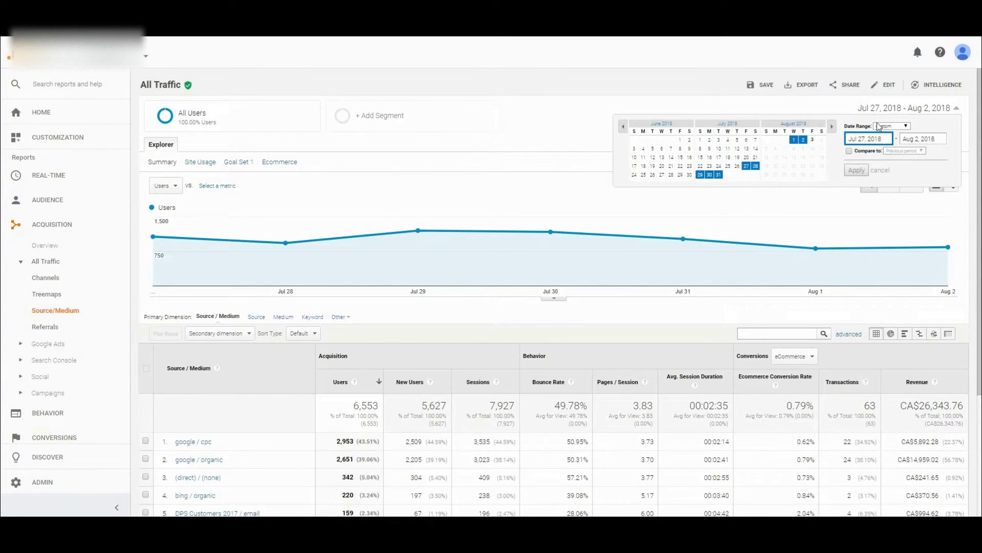
{"action": "left_click", "coordinate": [849, 151]}
{"action": "left_click", "coordinate": [903, 150]}
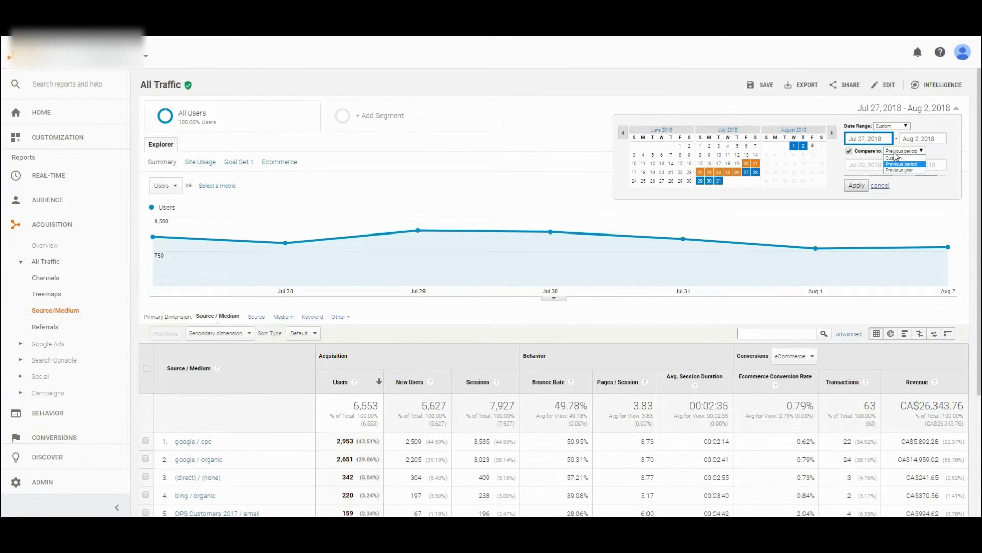
{"action": "left_click", "coordinate": [900, 170]}
{"action": "left_click", "coordinate": [857, 186]}
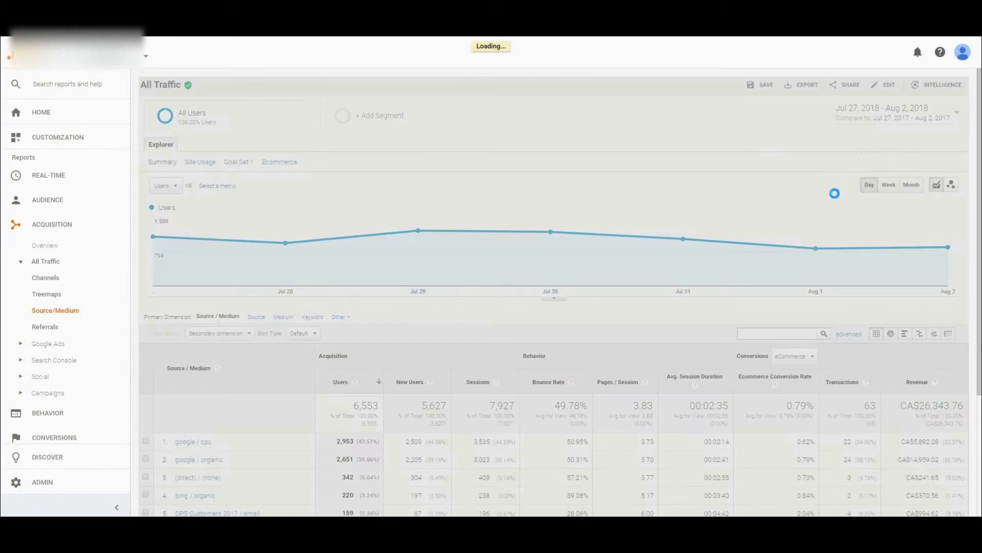
{"action": "scroll", "coordinate": [512, 276], "scroll_direction": "down", "scroll_amount": 2}
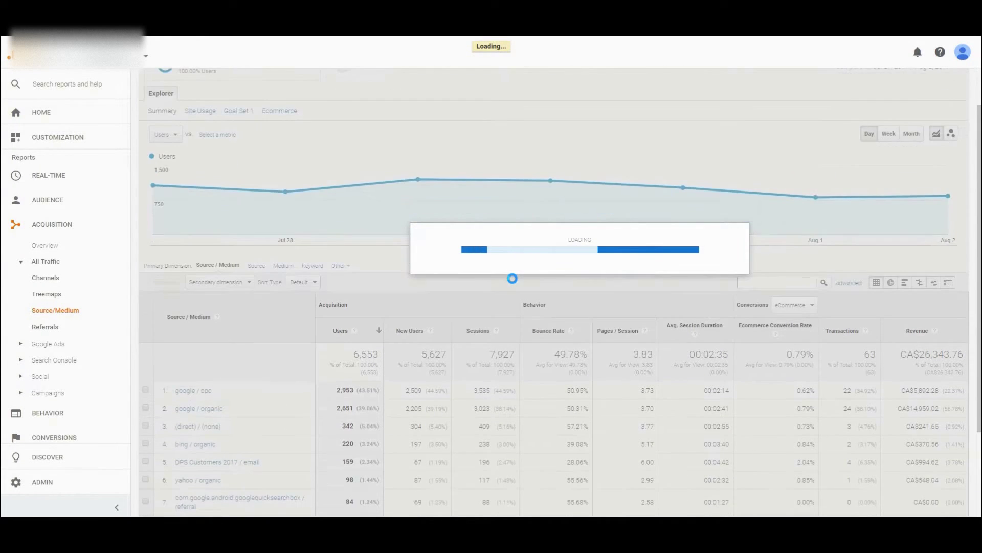
{"action": "scroll", "coordinate": [512, 277], "scroll_direction": "down", "scroll_amount": 5}
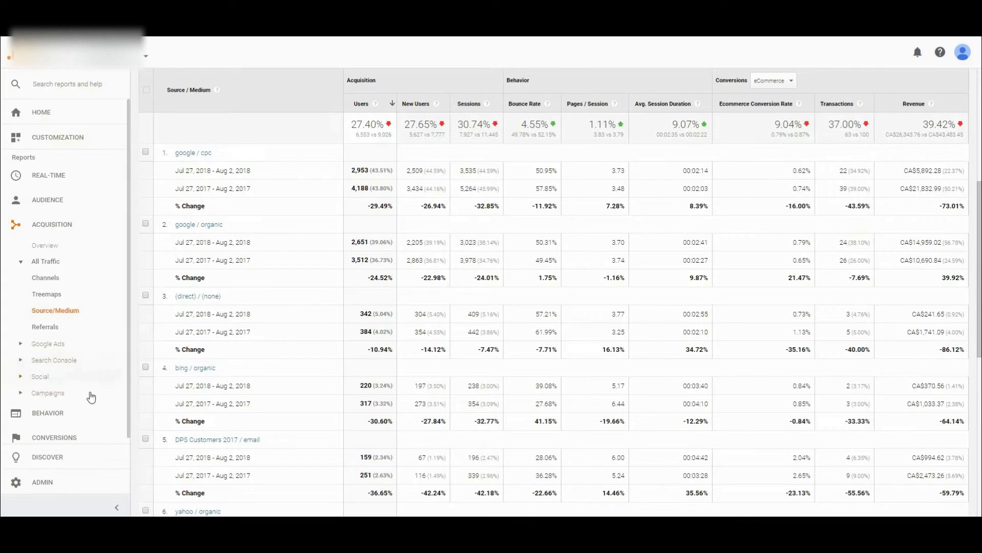
Open the Landing Pages report from the Site Content section of the Behavior reports.
{"action": "scroll", "coordinate": [58, 412], "scroll_direction": "down", "scroll_amount": 1}
{"action": "left_click", "coordinate": [57, 410]}
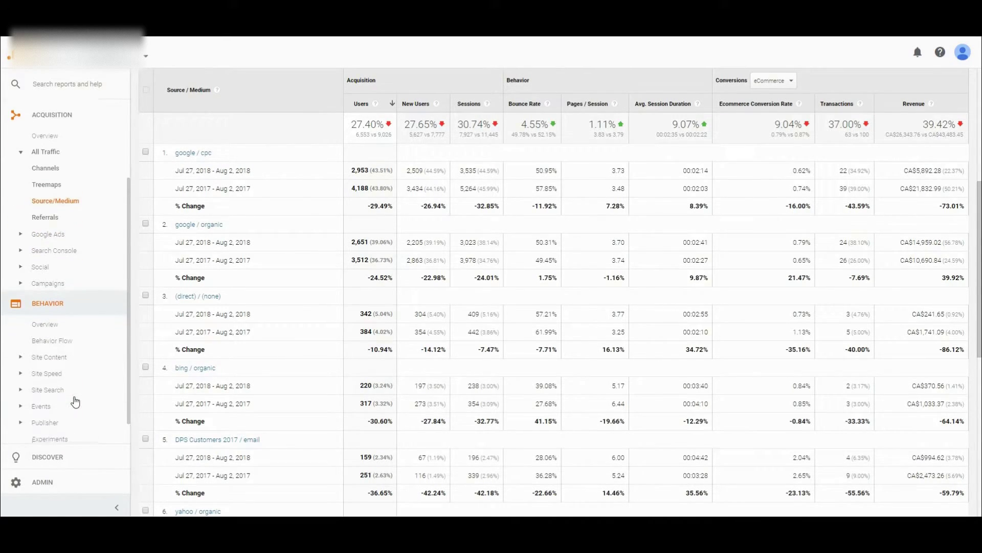
{"action": "left_click", "coordinate": [44, 335]}
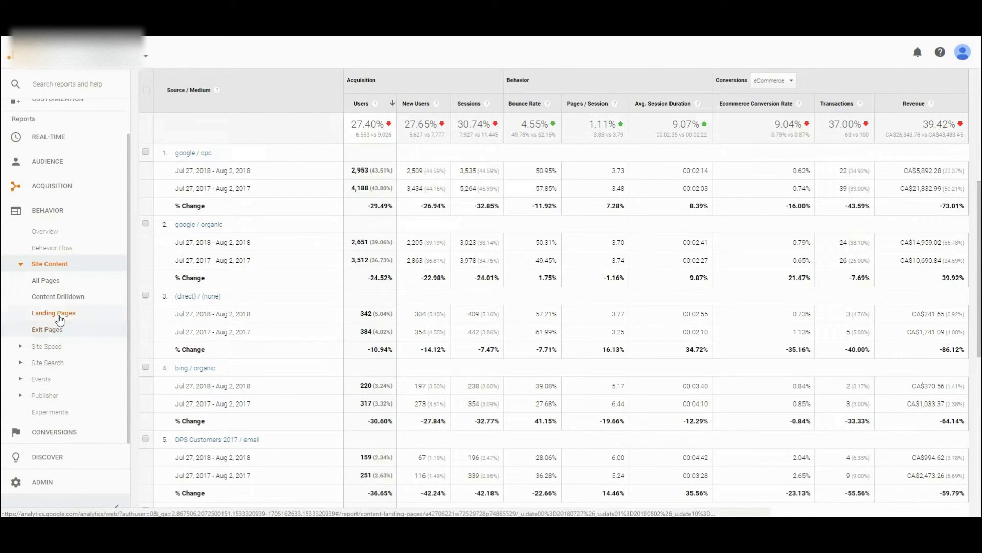
{"action": "left_click", "coordinate": [62, 317]}
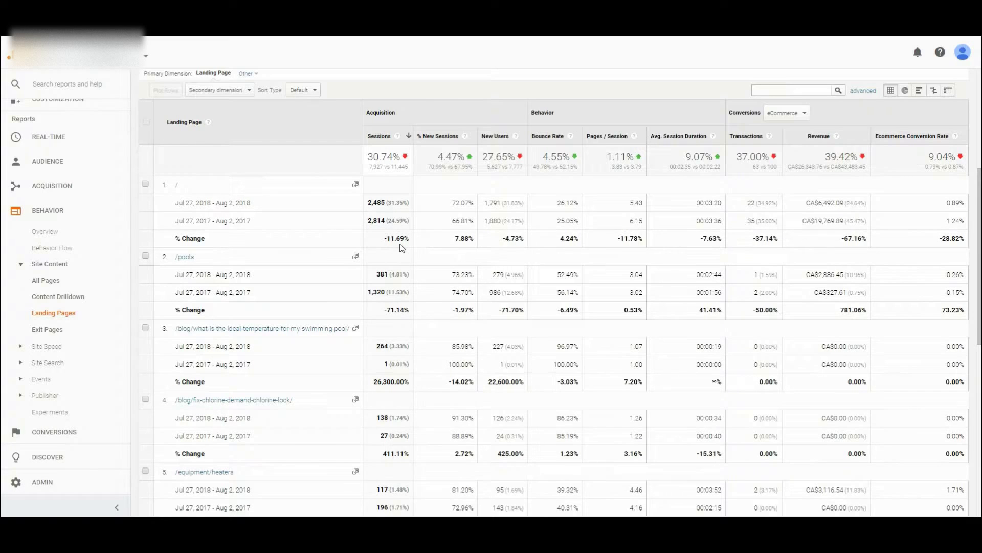
Add Medium as the secondary dimension to the landing pages table.
{"action": "scroll", "coordinate": [253, 270], "scroll_direction": "down", "scroll_amount": 1}
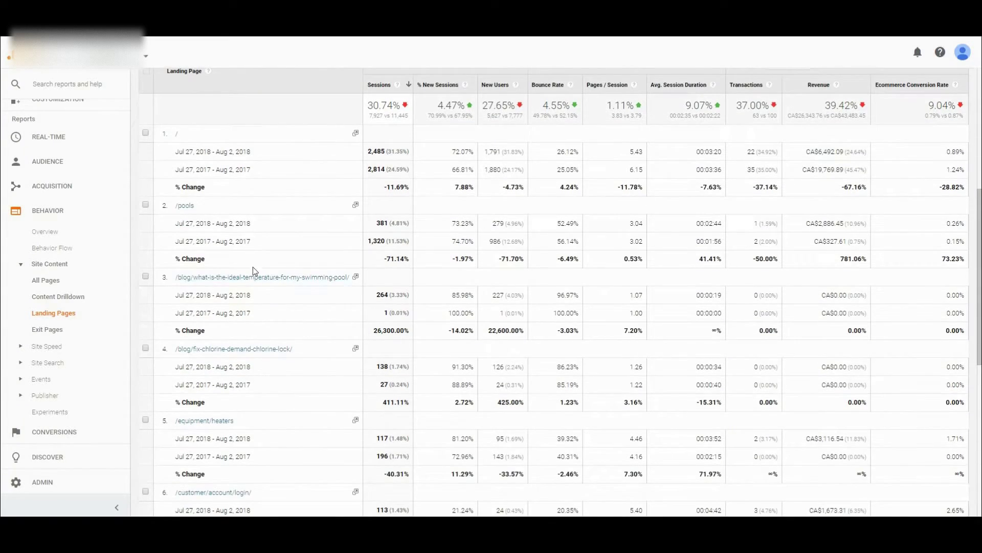
{"action": "scroll", "coordinate": [279, 322], "scroll_direction": "down", "scroll_amount": 1}
{"action": "scroll", "coordinate": [279, 322], "scroll_direction": "up", "scroll_amount": 3}
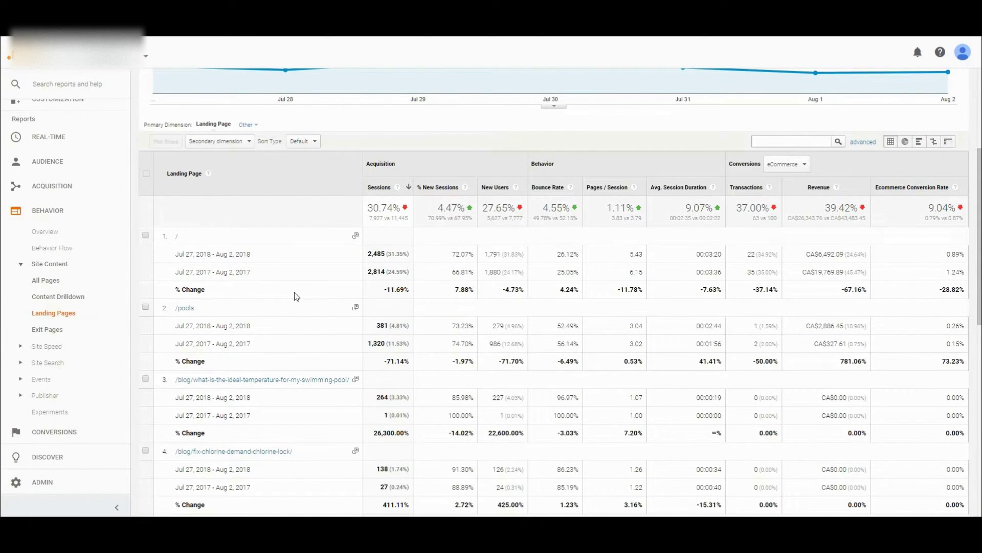
{"action": "left_click", "coordinate": [246, 145]}
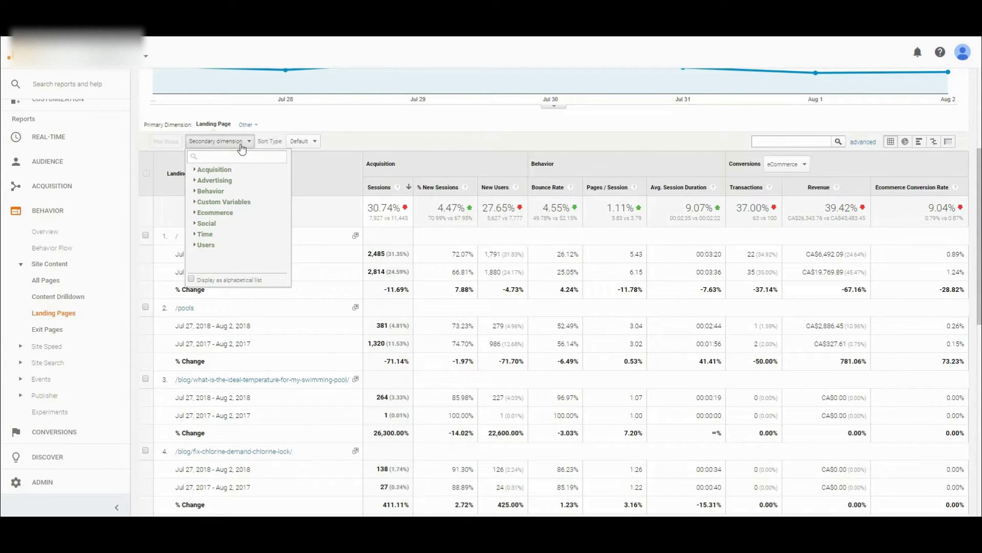
{"action": "left_click", "coordinate": [222, 175]}
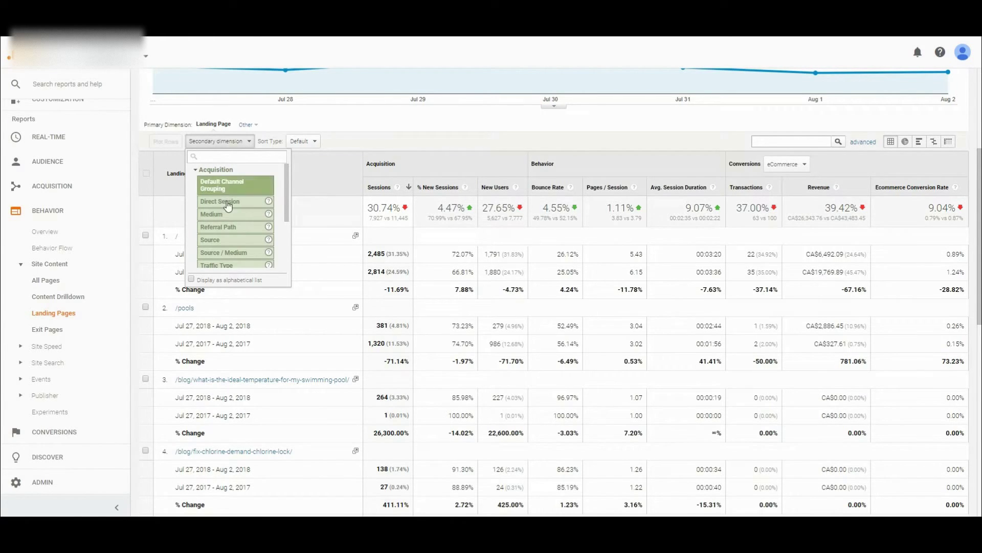
{"action": "left_click", "coordinate": [227, 221]}
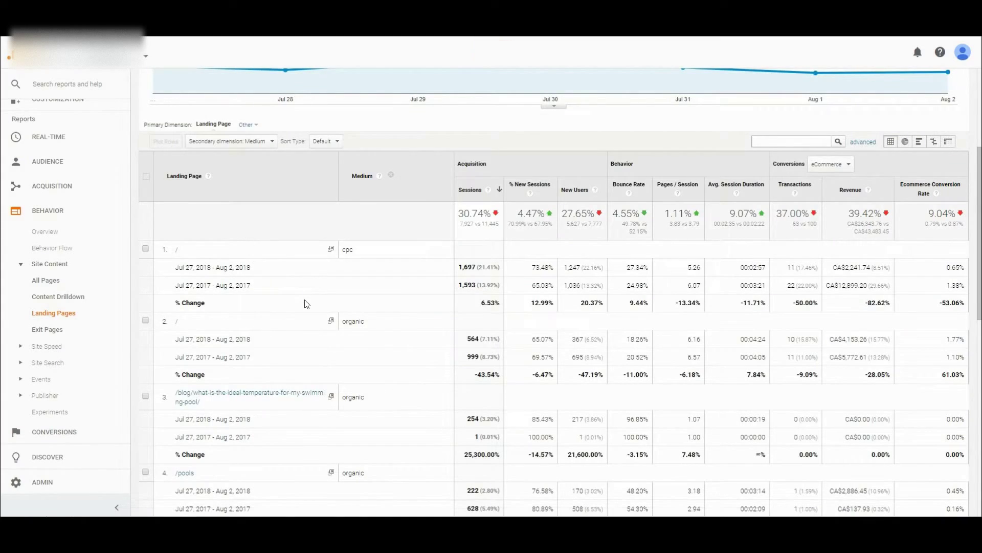
Examine the year-over-year session changes of the top ten landing pages by medium, especially the organic rows.
{"action": "scroll", "coordinate": [307, 304], "scroll_direction": "down", "scroll_amount": 2}
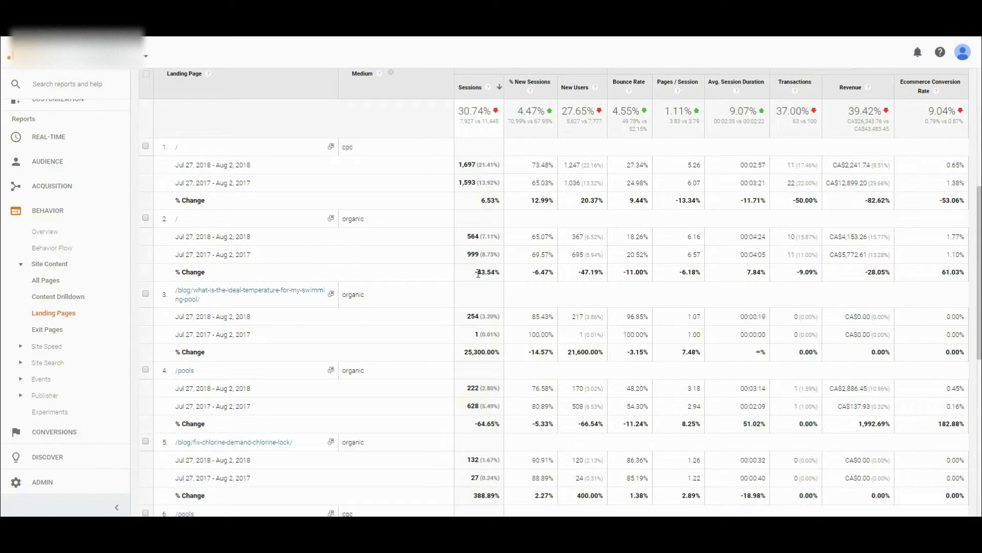
{"action": "left_click_drag", "start_coordinate": [478, 272], "coordinate": [496, 271]}
{"action": "scroll", "coordinate": [449, 272], "scroll_direction": "down", "scroll_amount": 1}
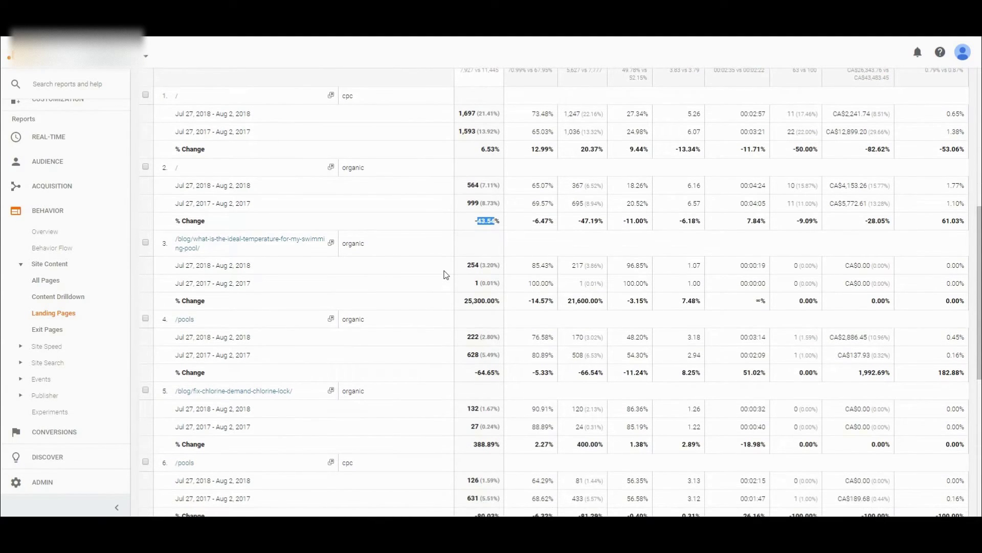
{"action": "scroll", "coordinate": [445, 275], "scroll_direction": "down", "scroll_amount": 1}
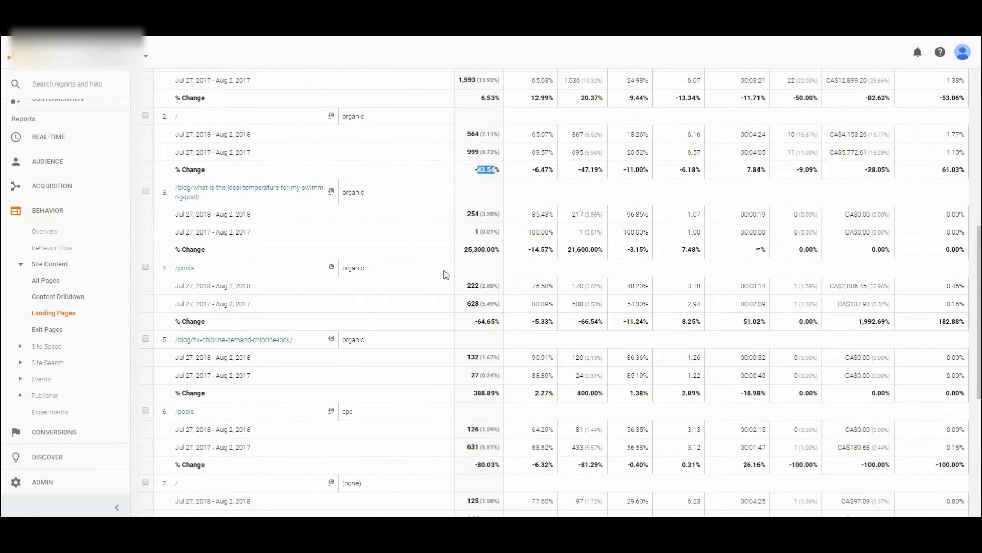
{"action": "scroll", "coordinate": [445, 274], "scroll_direction": "down", "scroll_amount": 1}
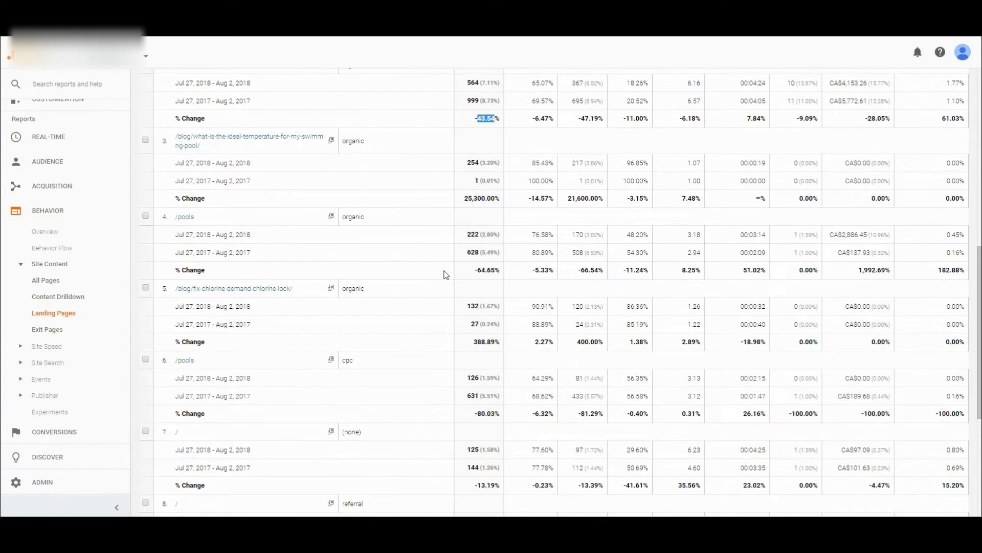
{"action": "scroll", "coordinate": [444, 275], "scroll_direction": "down", "scroll_amount": 1}
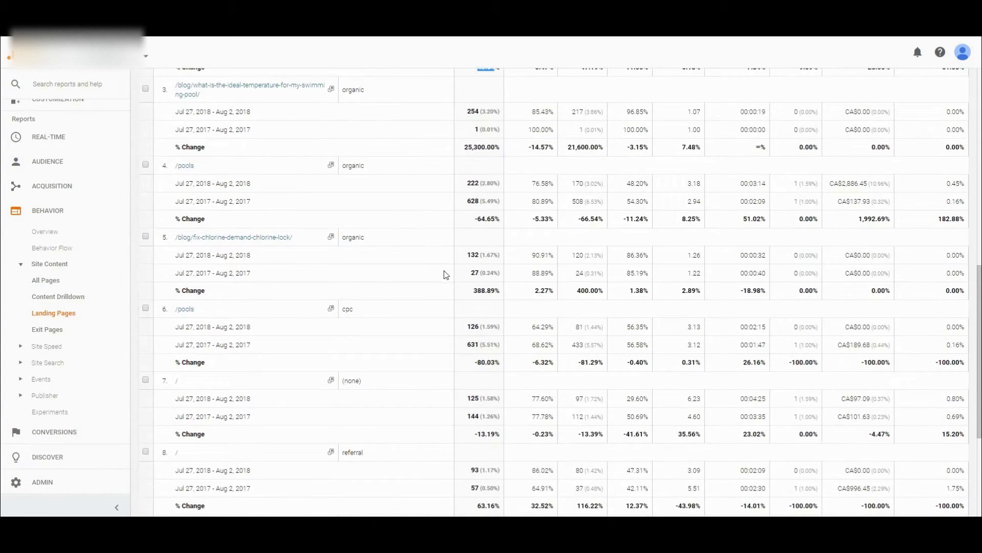
{"action": "scroll", "coordinate": [453, 235], "scroll_direction": "up", "scroll_amount": 1}
{"action": "scroll", "coordinate": [452, 235], "scroll_direction": "down", "scroll_amount": 1}
{"action": "scroll", "coordinate": [430, 230], "scroll_direction": "down", "scroll_amount": 2}
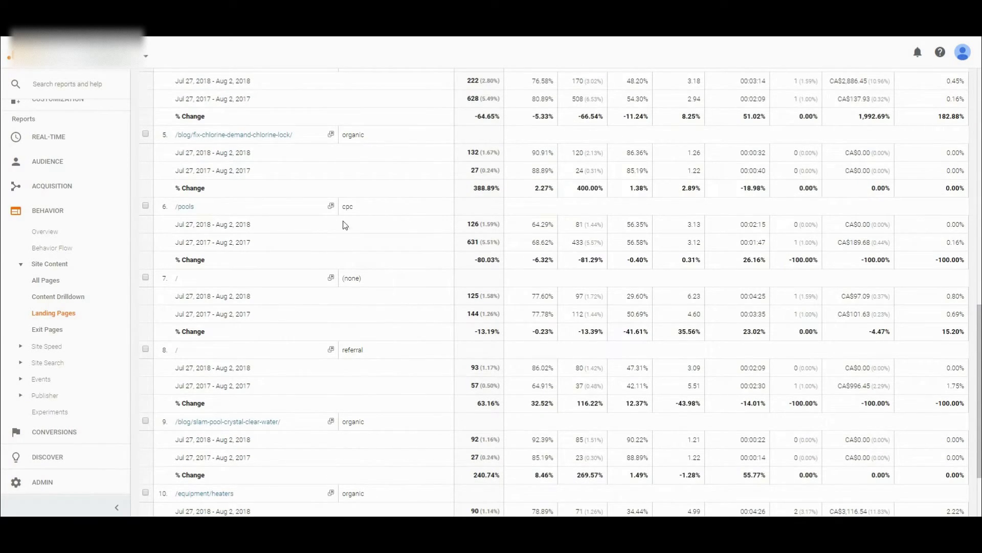
{"action": "left_click_drag", "start_coordinate": [365, 134], "coordinate": [344, 142]}
{"action": "scroll", "coordinate": [377, 207], "scroll_direction": "down", "scroll_amount": 2}
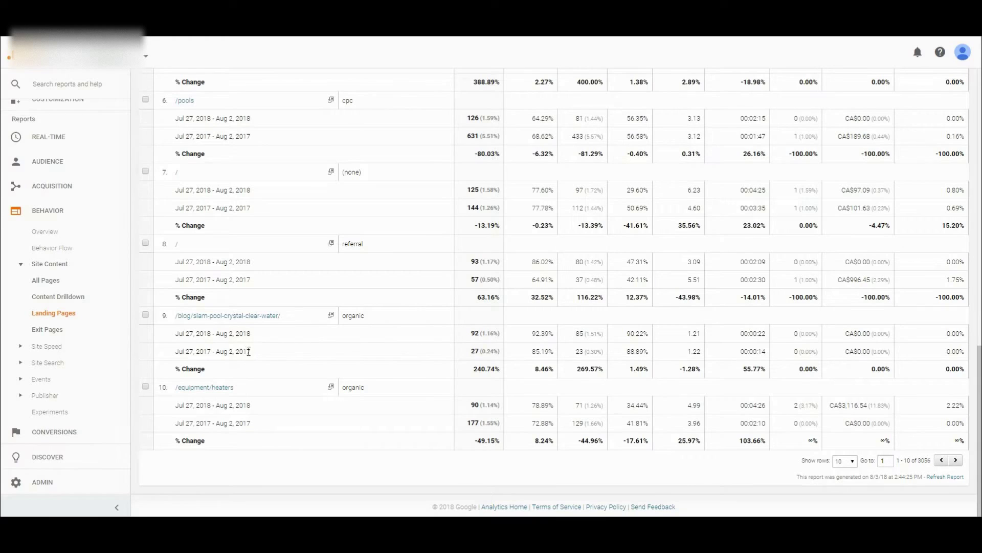
{"action": "double_click", "coordinate": [358, 316]}
{"action": "scroll", "coordinate": [448, 351], "scroll_direction": "up", "scroll_amount": 10}
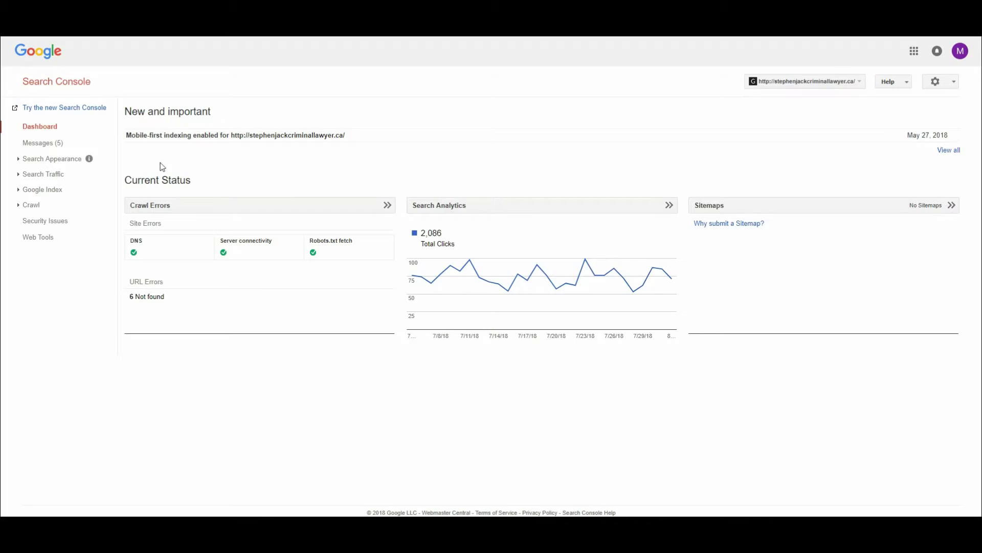
In Google Search Console, open the Search Analytics report and look through the top 50 queries by clicks.
{"action": "left_click", "coordinate": [43, 177]}
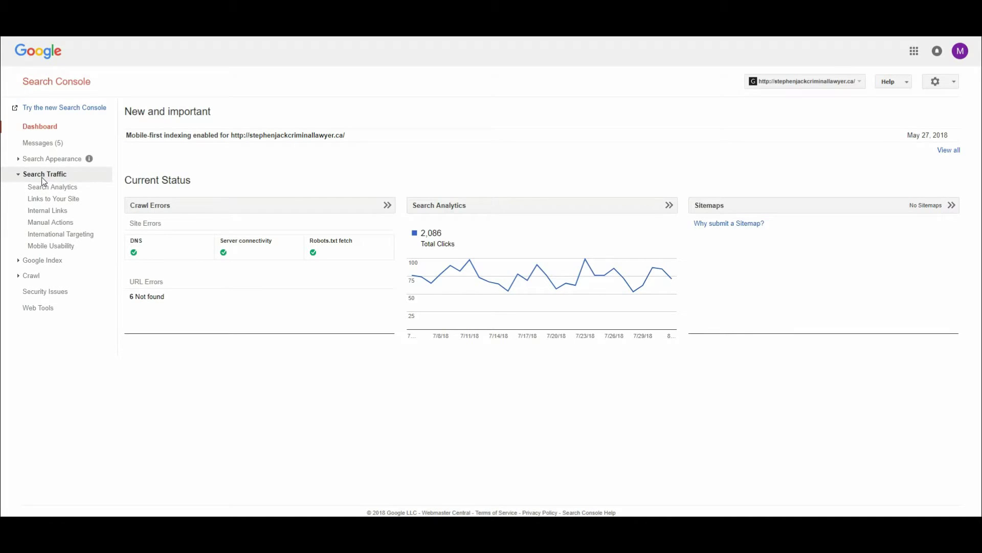
{"action": "left_click", "coordinate": [45, 188]}
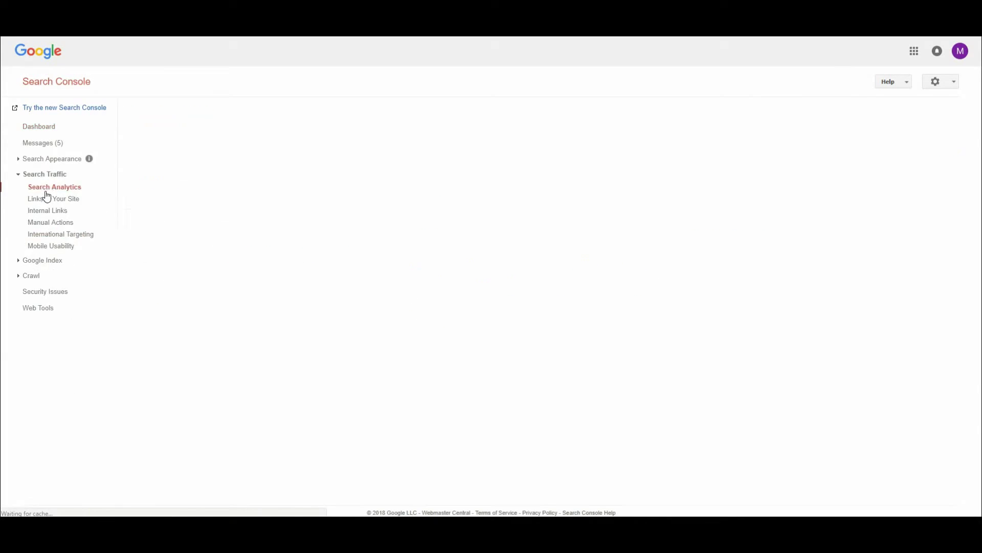
{"action": "scroll", "coordinate": [404, 279], "scroll_direction": "down", "scroll_amount": 3}
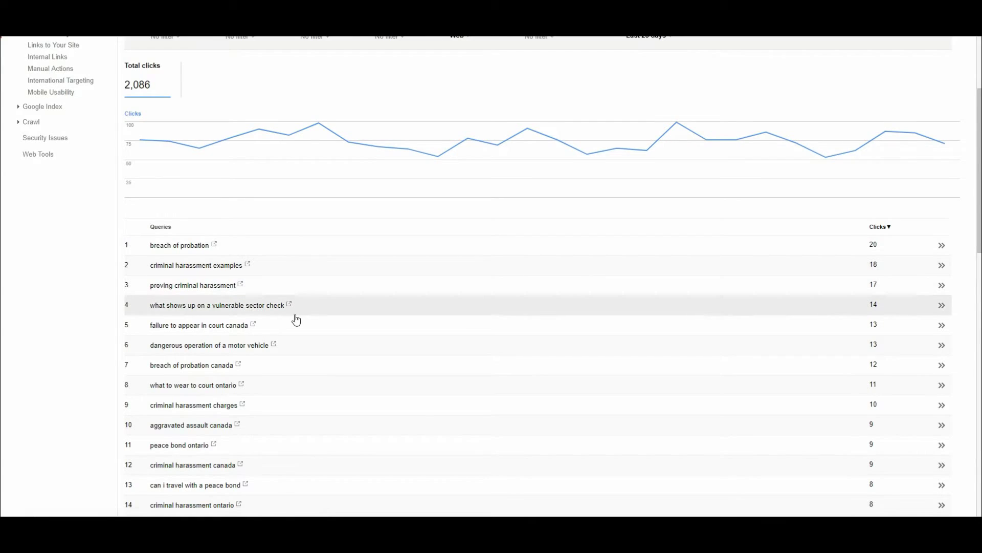
{"action": "scroll", "coordinate": [294, 320], "scroll_direction": "down", "scroll_amount": 4}
{"action": "scroll", "coordinate": [723, 268], "scroll_direction": "down", "scroll_amount": 11}
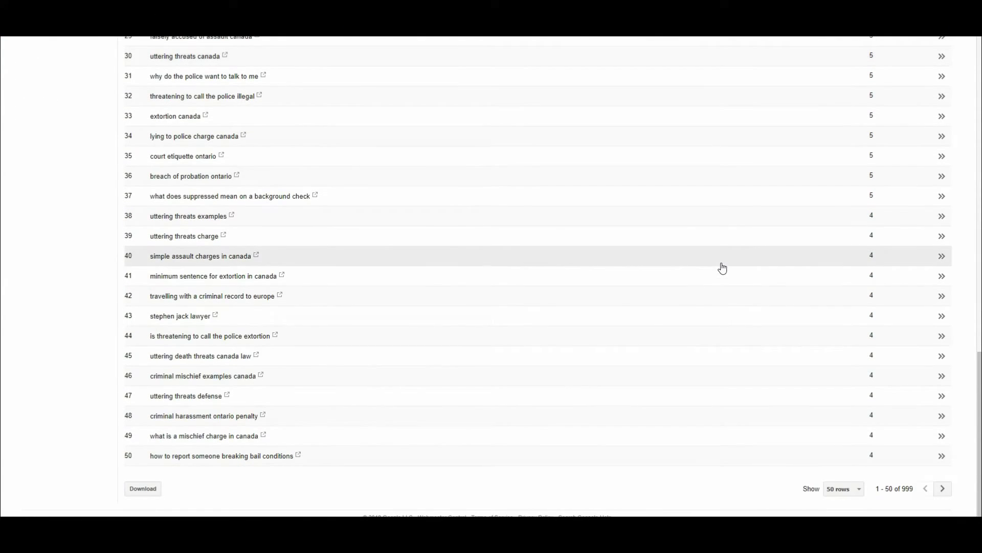
{"action": "scroll", "coordinate": [501, 421], "scroll_direction": "up", "scroll_amount": 3}
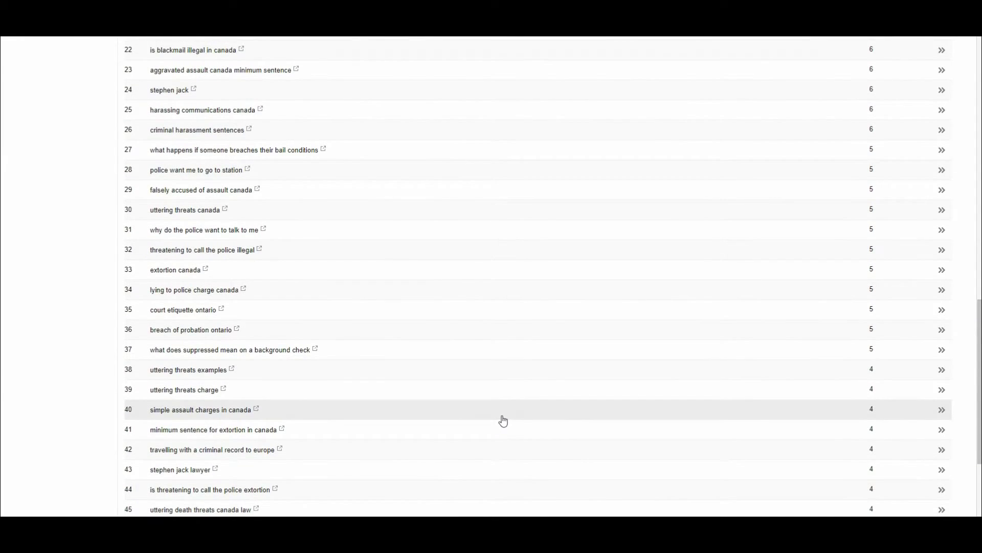
{"action": "scroll", "coordinate": [503, 421], "scroll_direction": "up", "scroll_amount": 1}
{"action": "scroll", "coordinate": [503, 420], "scroll_direction": "up", "scroll_amount": 10}
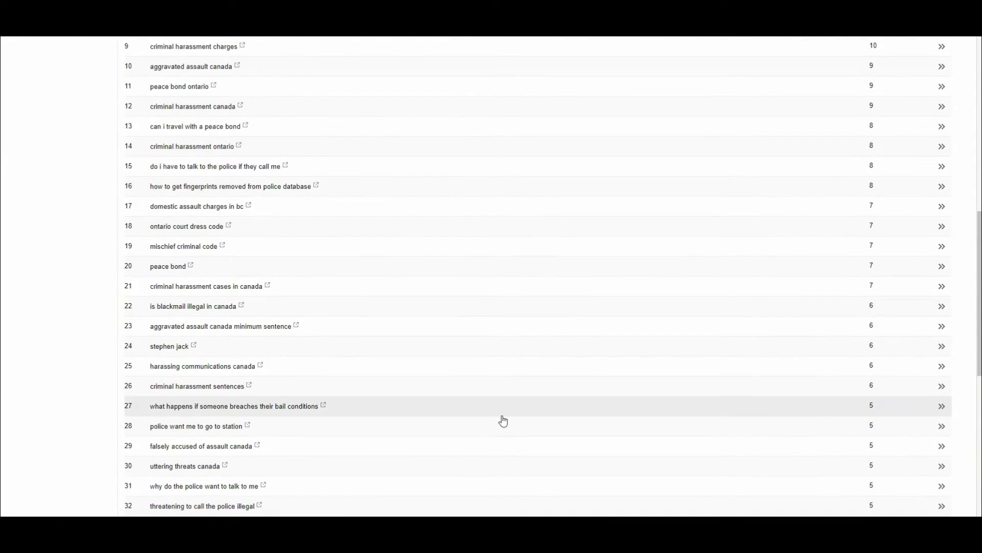
{"action": "scroll", "coordinate": [503, 421], "scroll_direction": "up", "scroll_amount": 4}
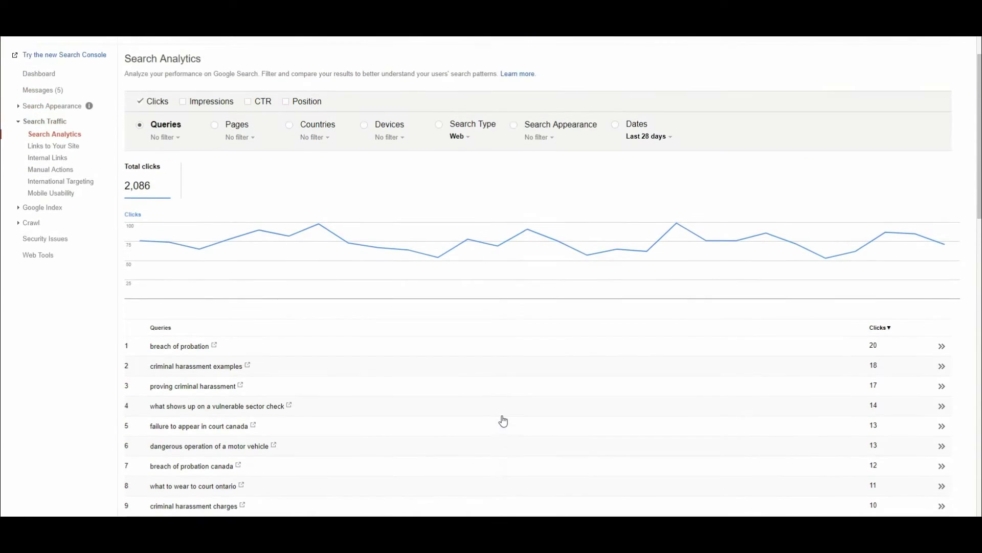
Add impressions, CTR and position to the Search Analytics report and review these metrics for the top queries.
{"action": "left_click", "coordinate": [185, 156]}
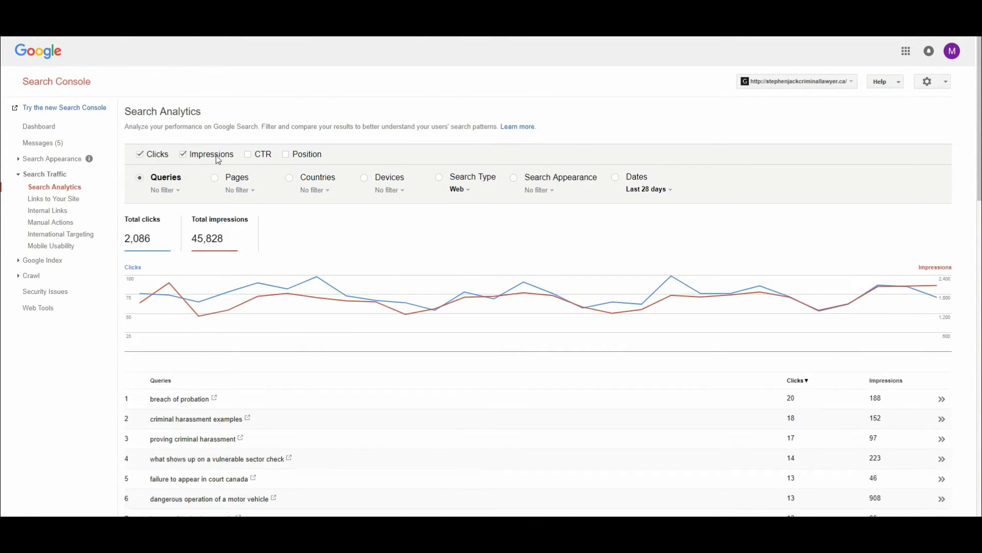
{"action": "left_click", "coordinate": [257, 156]}
{"action": "left_click", "coordinate": [286, 155]}
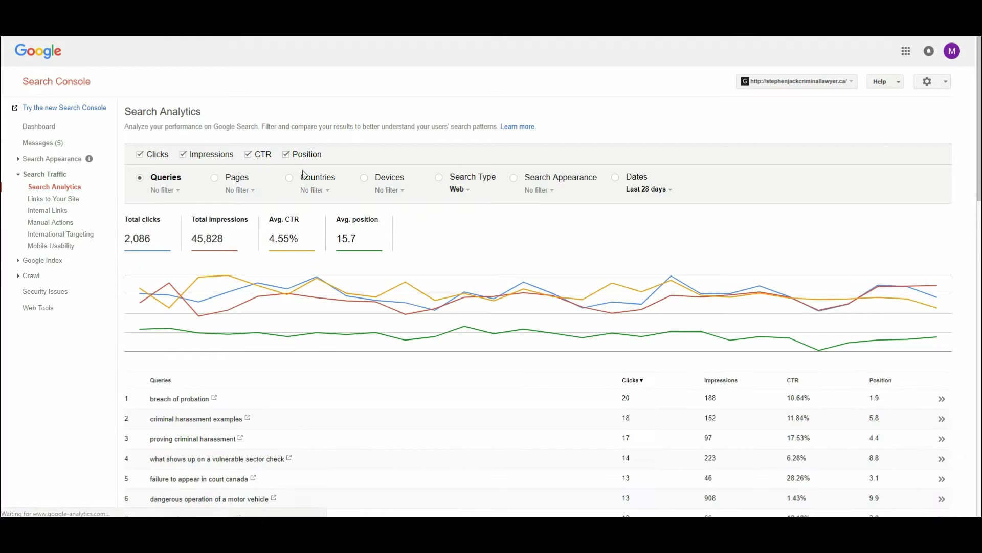
{"action": "scroll", "coordinate": [674, 305], "scroll_direction": "down", "scroll_amount": 2}
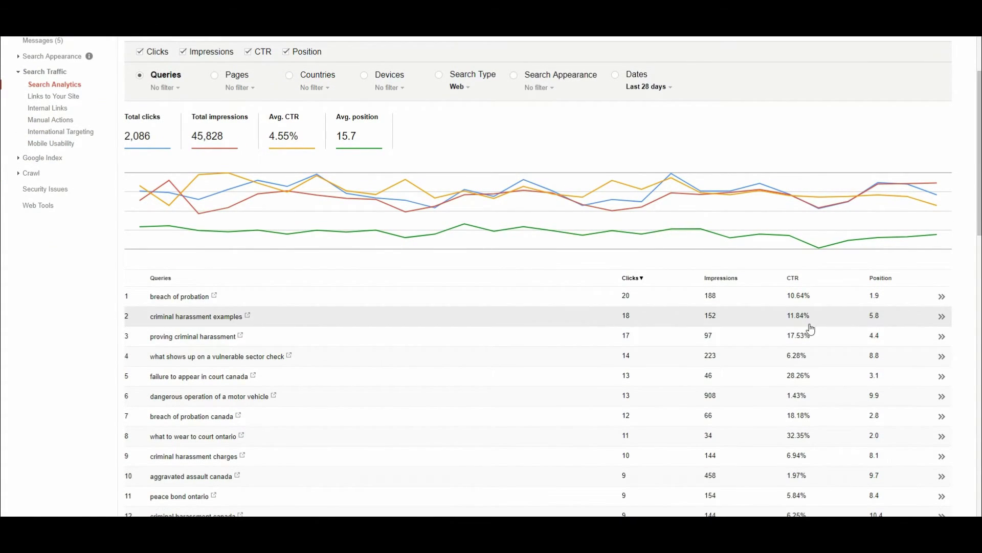
{"action": "scroll", "coordinate": [737, 402], "scroll_direction": "down", "scroll_amount": 3}
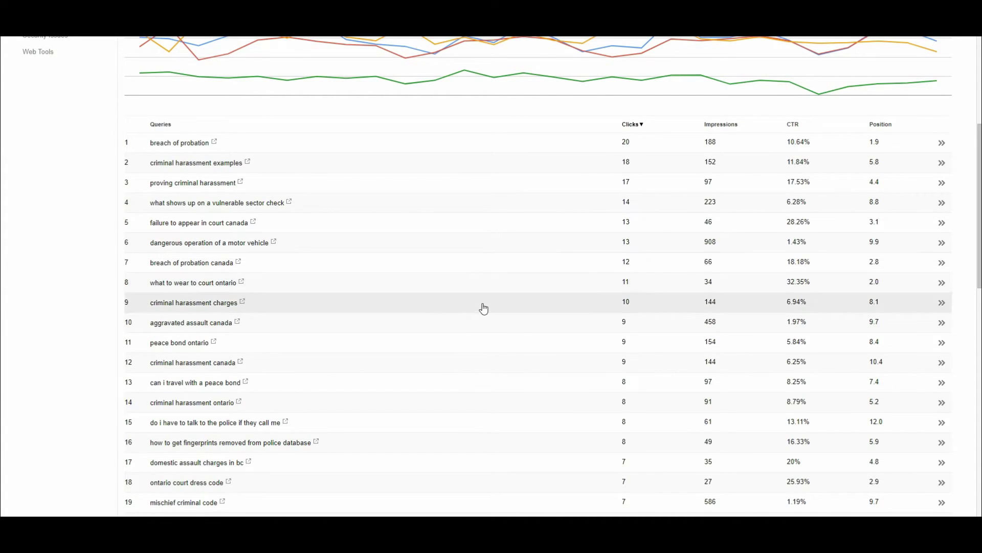
{"action": "scroll", "coordinate": [484, 296], "scroll_direction": "up", "scroll_amount": 2}
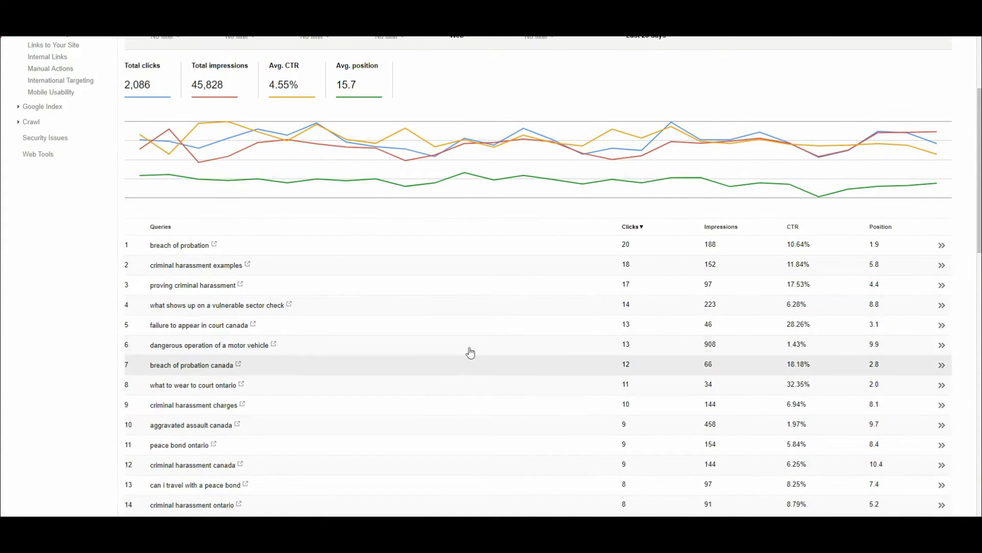
{"action": "scroll", "coordinate": [358, 358], "scroll_direction": "down", "scroll_amount": 3}
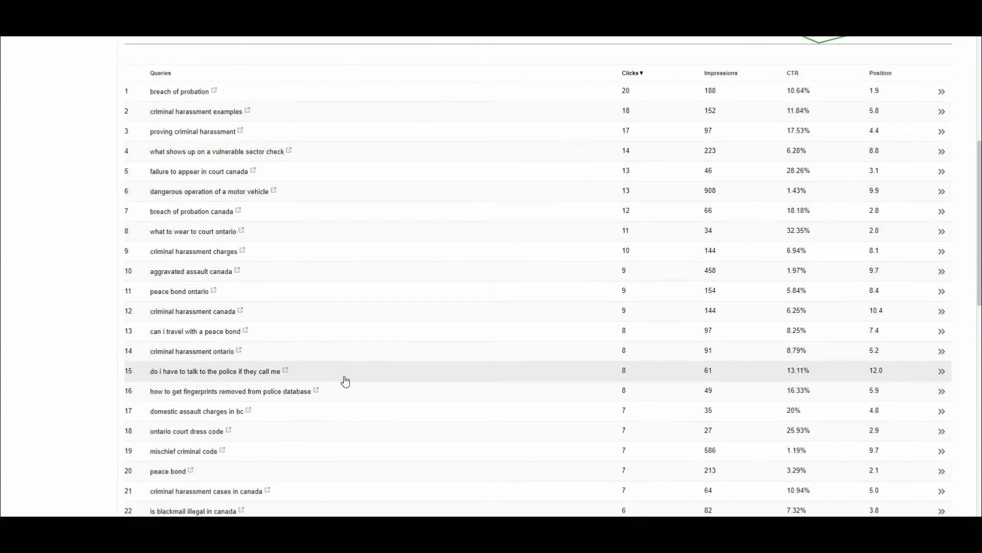
Compare the last 28 days to the previous period in the Search Analytics report and review the query metrics side by side.
{"action": "scroll", "coordinate": [340, 381], "scroll_direction": "up", "scroll_amount": 3}
{"action": "scroll", "coordinate": [577, 303], "scroll_direction": "up", "scroll_amount": 2}
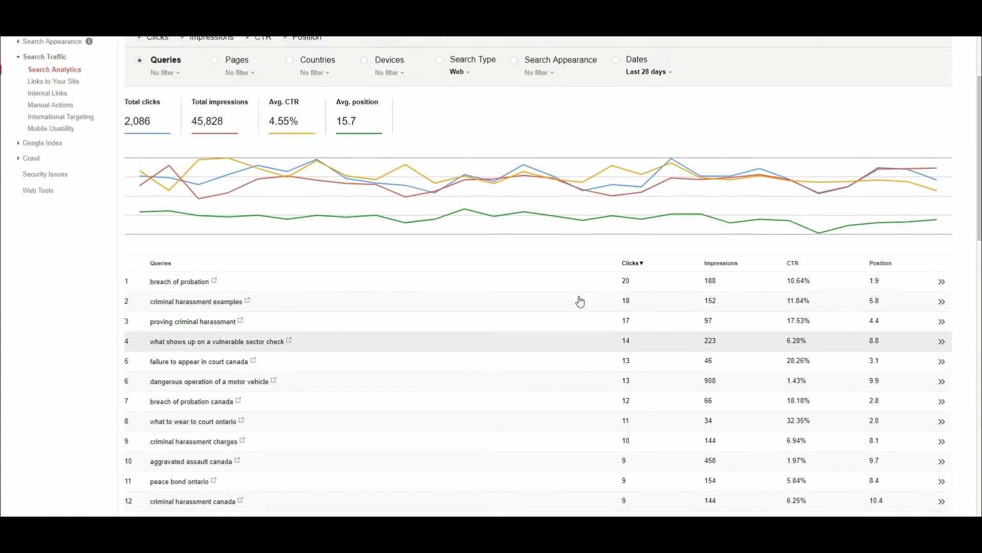
{"action": "left_click", "coordinate": [649, 138]}
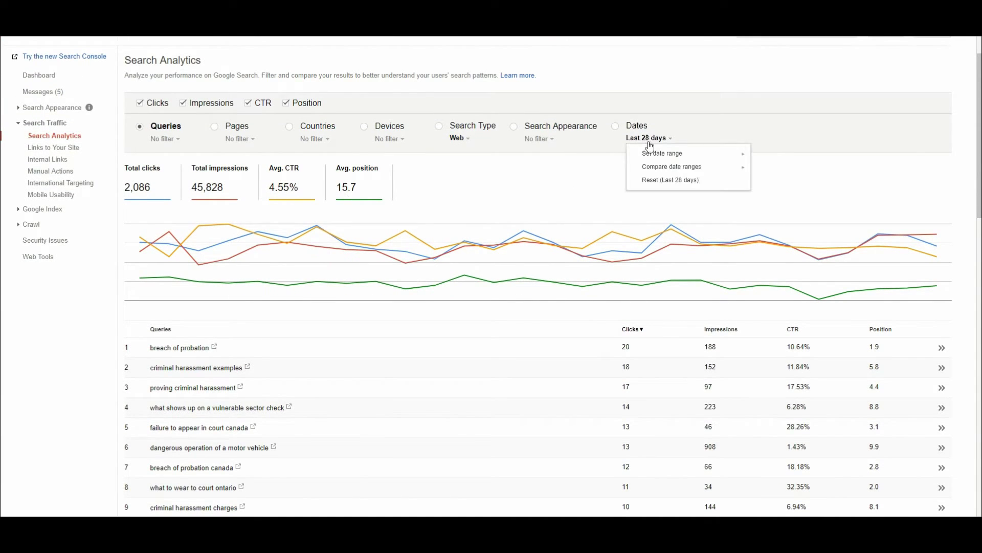
{"action": "mouse_move", "coordinate": [674, 169]}
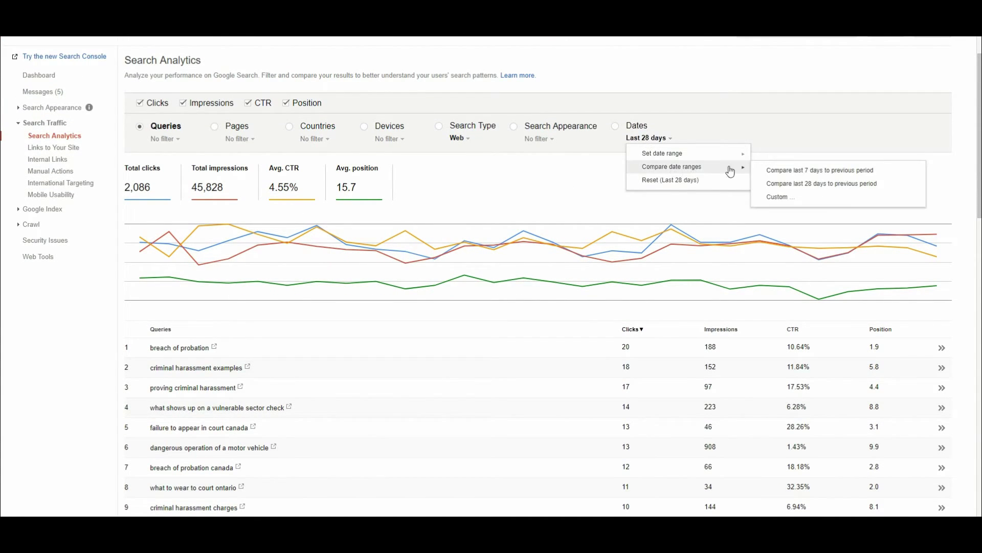
{"action": "left_click", "coordinate": [788, 183]}
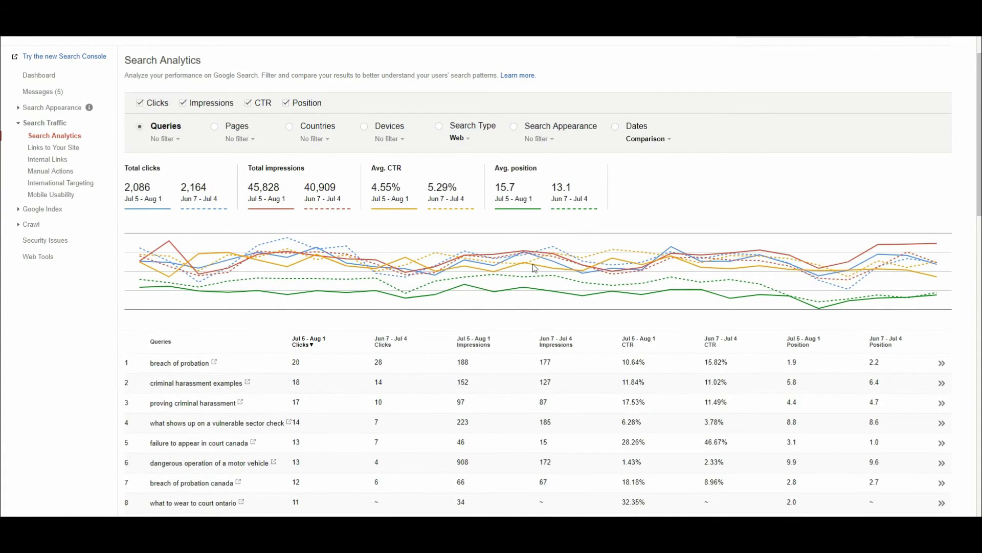
{"action": "scroll", "coordinate": [511, 333], "scroll_direction": "down", "scroll_amount": 2}
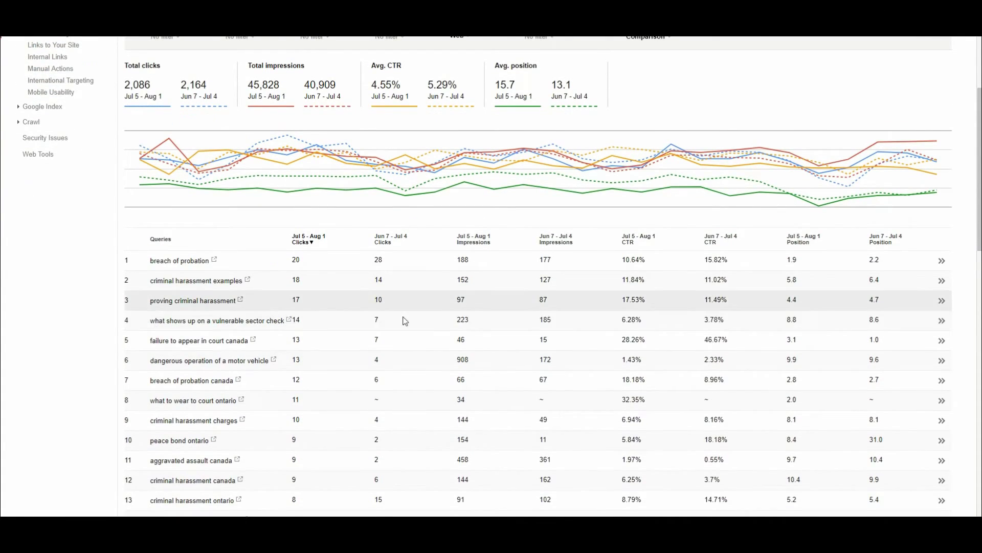
{"action": "scroll", "coordinate": [371, 345], "scroll_direction": "up", "scroll_amount": 2}
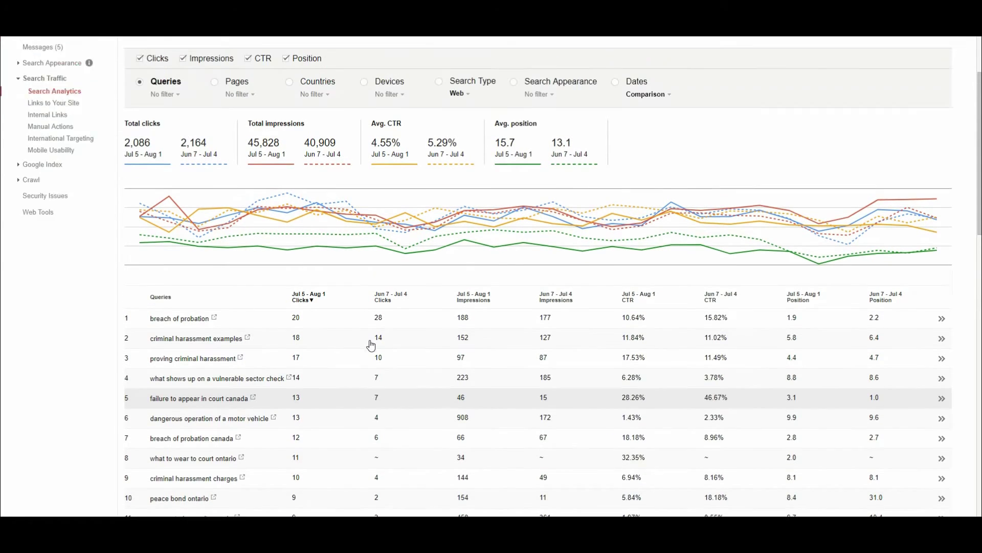
Remove clicks, CTR and position so only impressions remain, and review the impression difference for each query.
{"action": "left_click", "coordinate": [139, 102]}
{"action": "left_click", "coordinate": [263, 104]}
{"action": "left_click", "coordinate": [285, 103]}
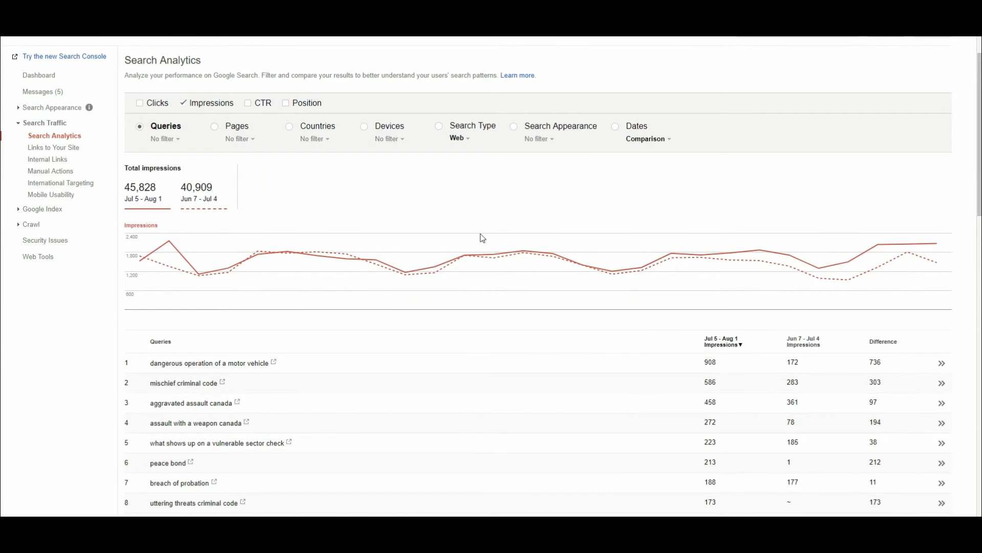
{"action": "scroll", "coordinate": [553, 197], "scroll_direction": "down", "scroll_amount": 2}
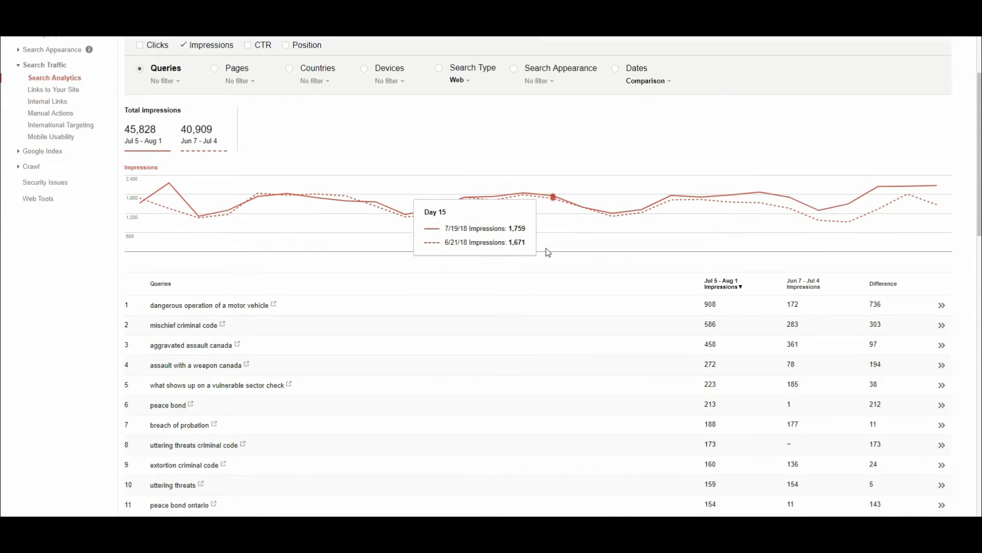
{"action": "scroll", "coordinate": [666, 302], "scroll_direction": "down", "scroll_amount": 1}
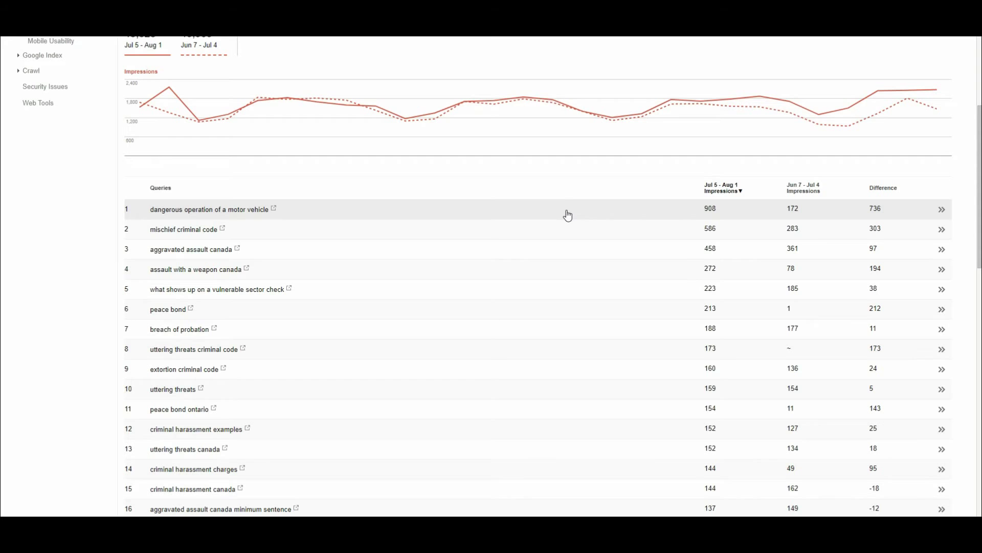
{"action": "scroll", "coordinate": [779, 276], "scroll_direction": "down", "scroll_amount": 2}
{"action": "scroll", "coordinate": [779, 305], "scroll_direction": "down", "scroll_amount": 5}
{"action": "scroll", "coordinate": [778, 303], "scroll_direction": "up", "scroll_amount": 8}
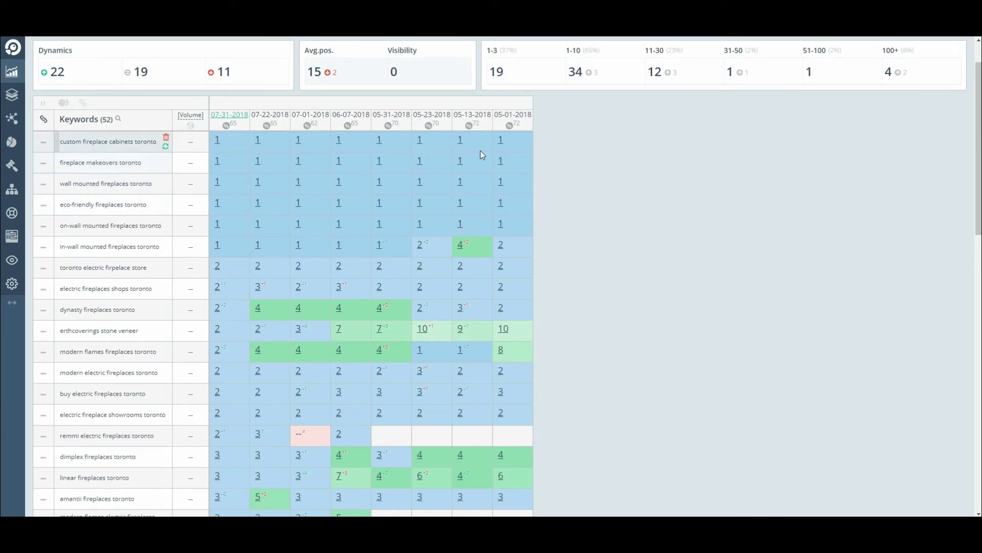
In the keyword rank tracker, examine how the Toronto fireplace keyword rankings moved between 05-01-2018 and 07-31-2018.
{"action": "mouse_move", "coordinate": [509, 123]}
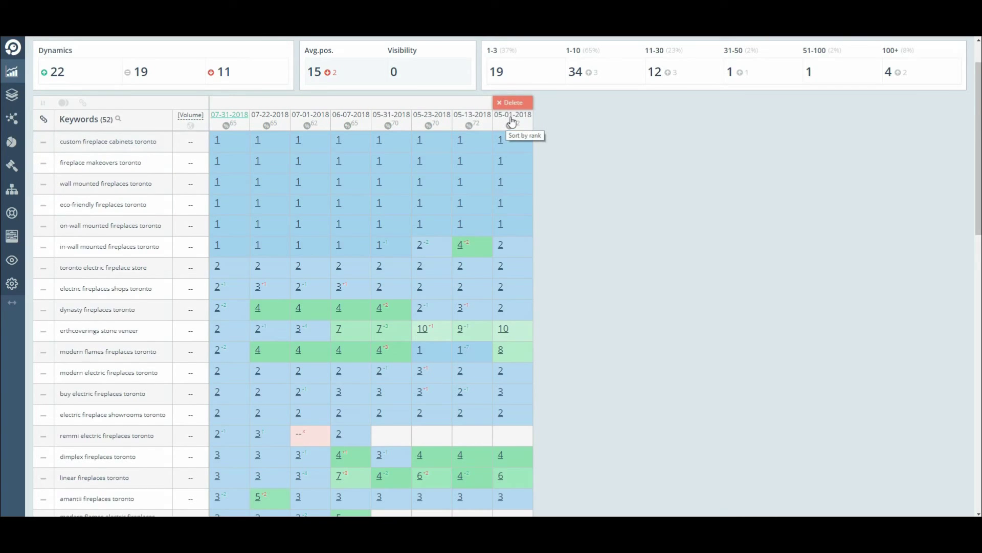
{"action": "mouse_move", "coordinate": [235, 122]}
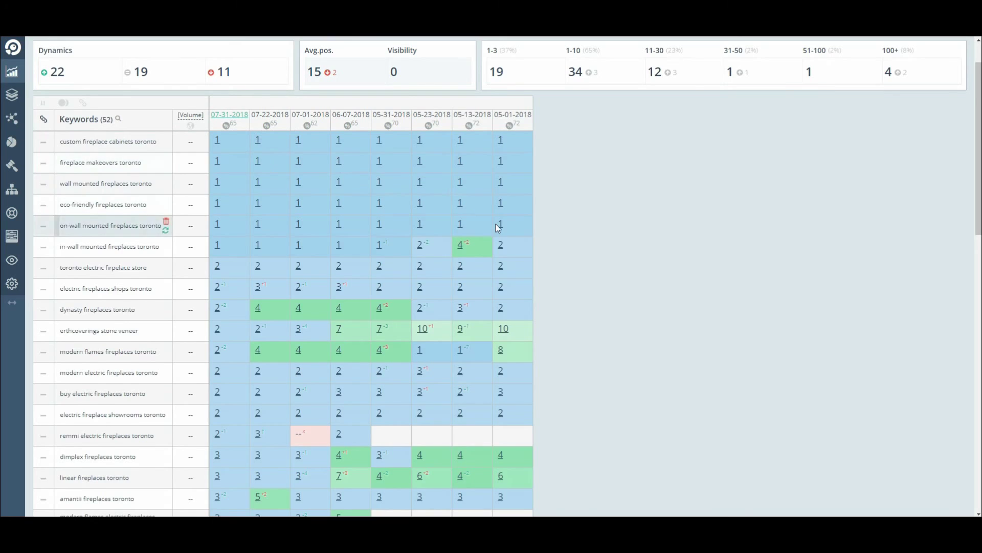
{"action": "scroll", "coordinate": [496, 223], "scroll_direction": "down", "scroll_amount": 2}
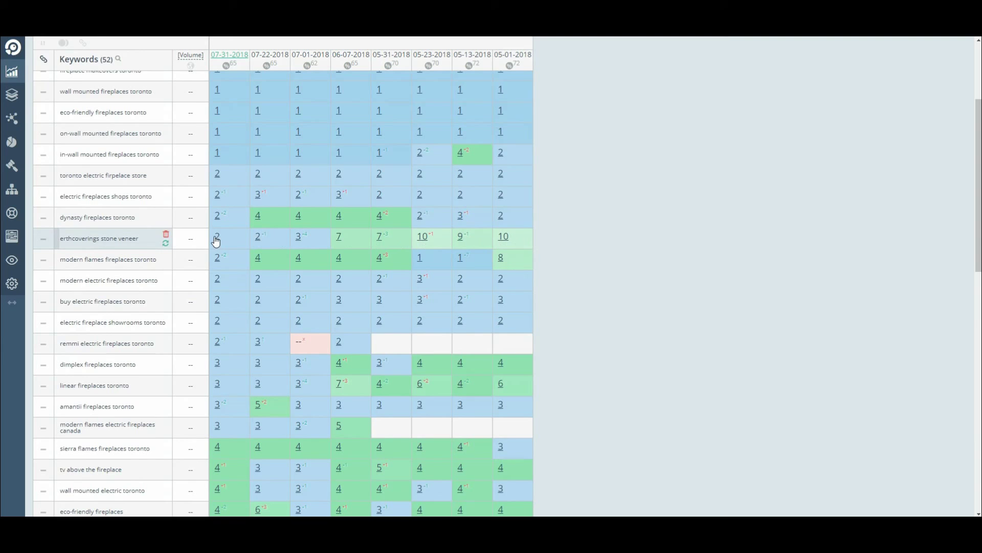
{"action": "scroll", "coordinate": [461, 330], "scroll_direction": "down", "scroll_amount": 1}
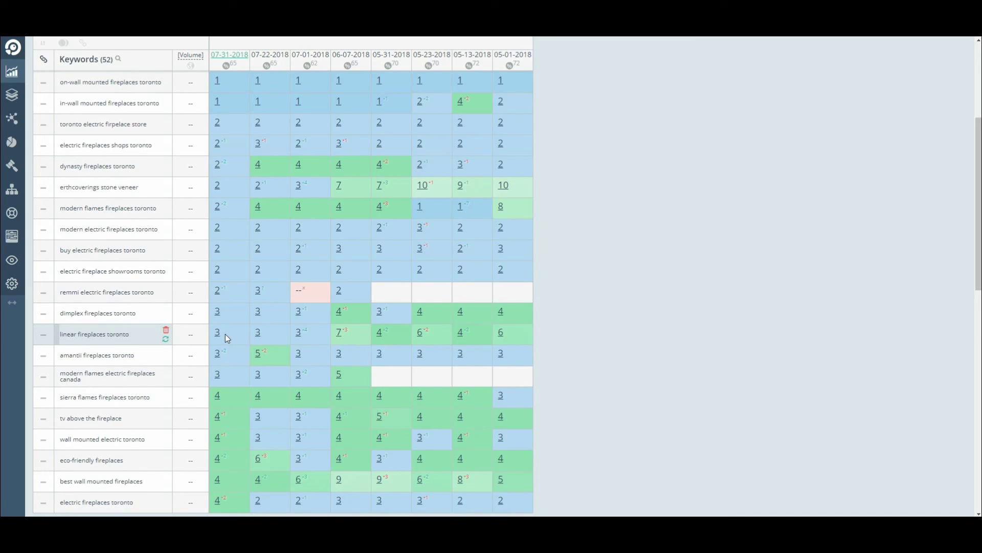
{"action": "scroll", "coordinate": [225, 334], "scroll_direction": "down", "scroll_amount": 2}
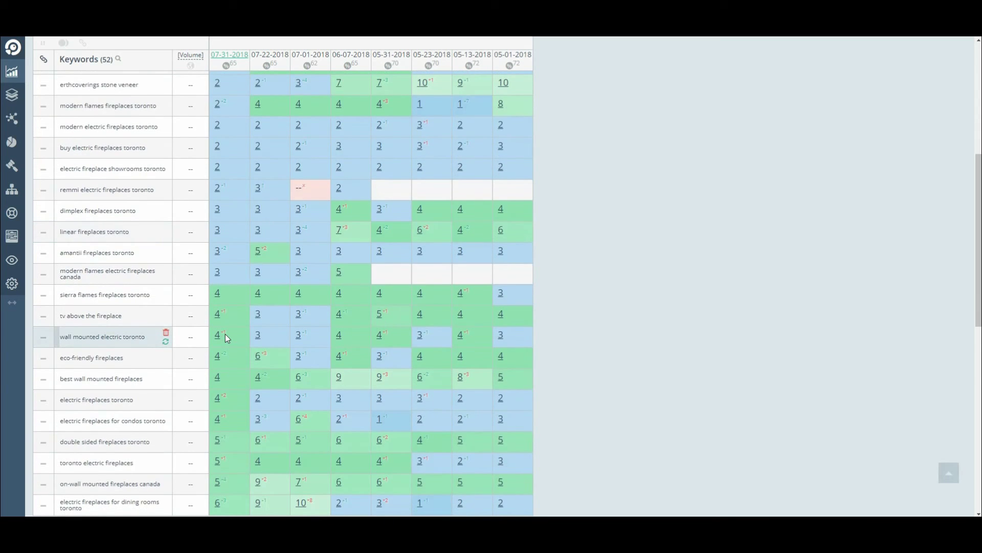
{"action": "scroll", "coordinate": [389, 307], "scroll_direction": "up", "scroll_amount": 2}
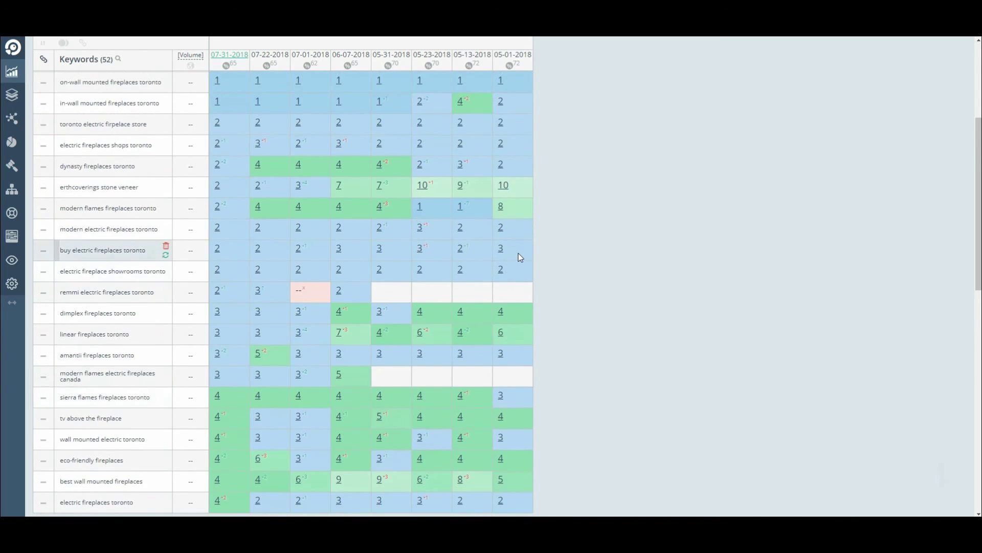
{"action": "scroll", "coordinate": [483, 282], "scroll_direction": "down", "scroll_amount": 3}
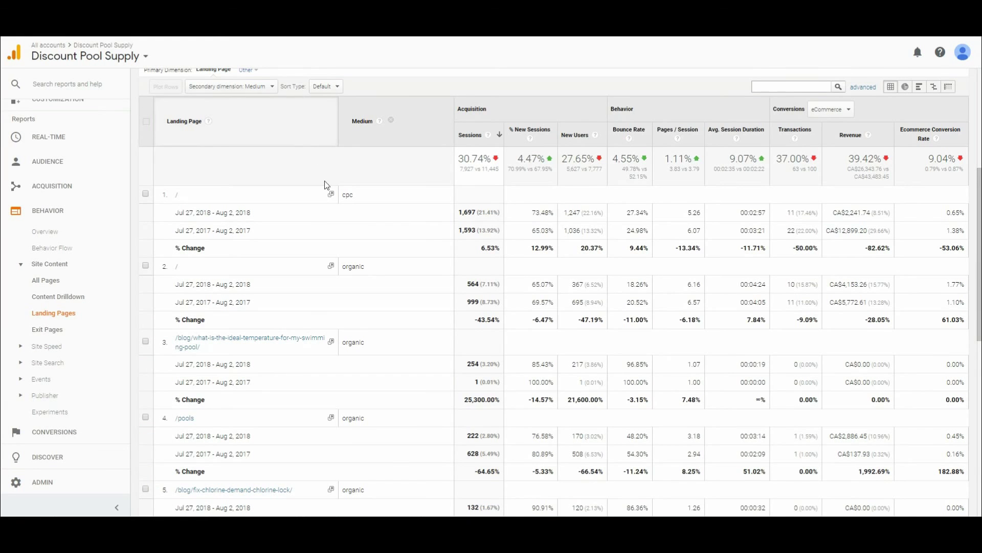
Switch to Google Analytics and review the year-over-year sessions chart of the Landing Pages report.
{"action": "scroll", "coordinate": [324, 180], "scroll_direction": "up", "scroll_amount": 3}
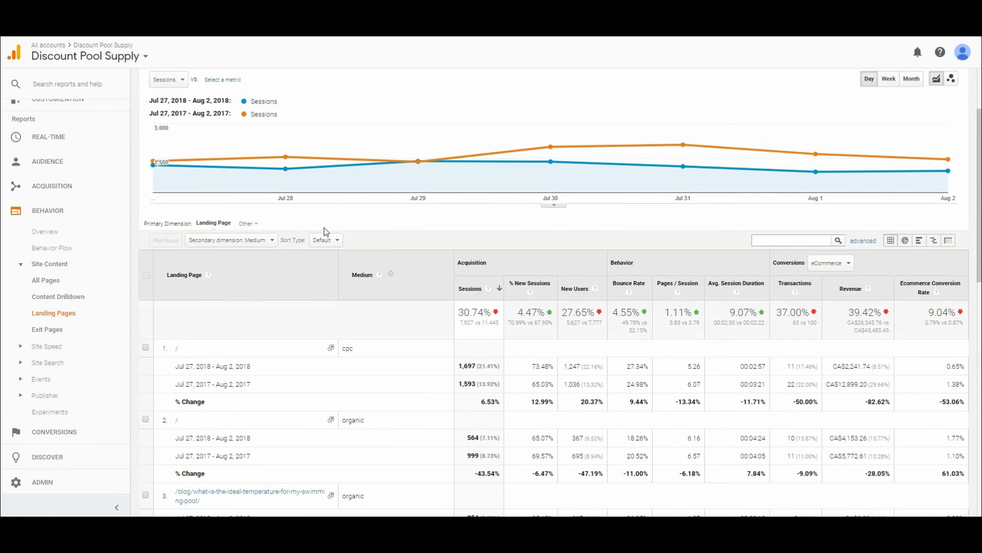
{"action": "scroll", "coordinate": [325, 231], "scroll_direction": "up", "scroll_amount": 1}
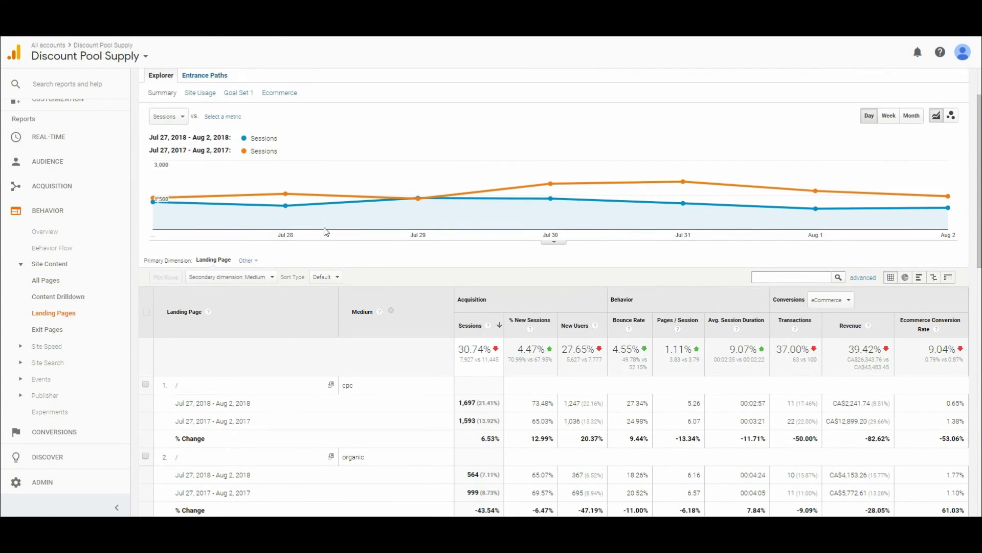